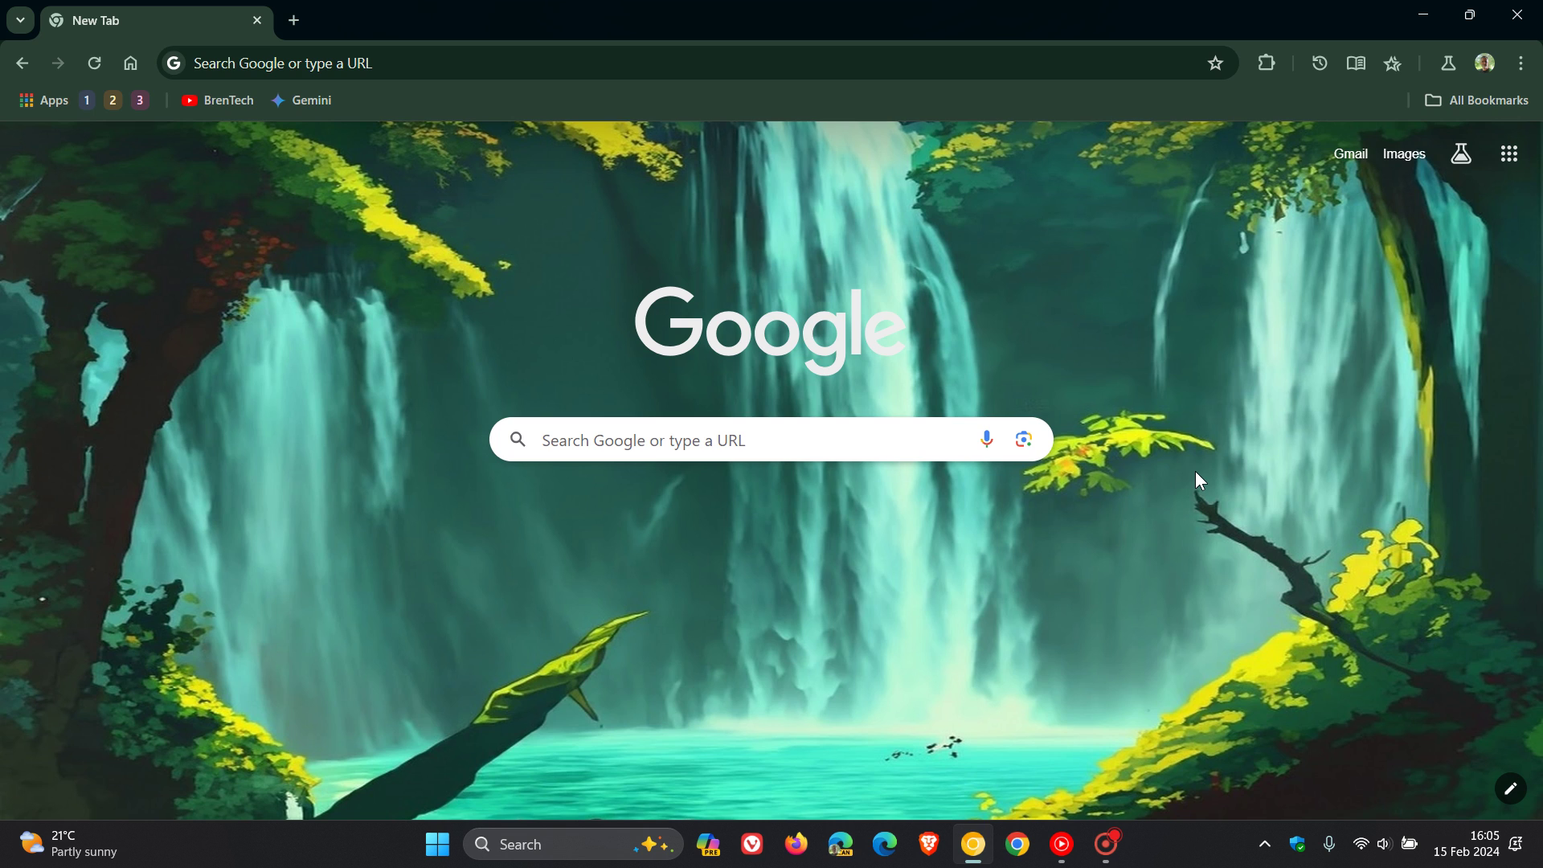
Open chrome://flags and filter the flags list with the search 'ip pr'
click(382, 66)
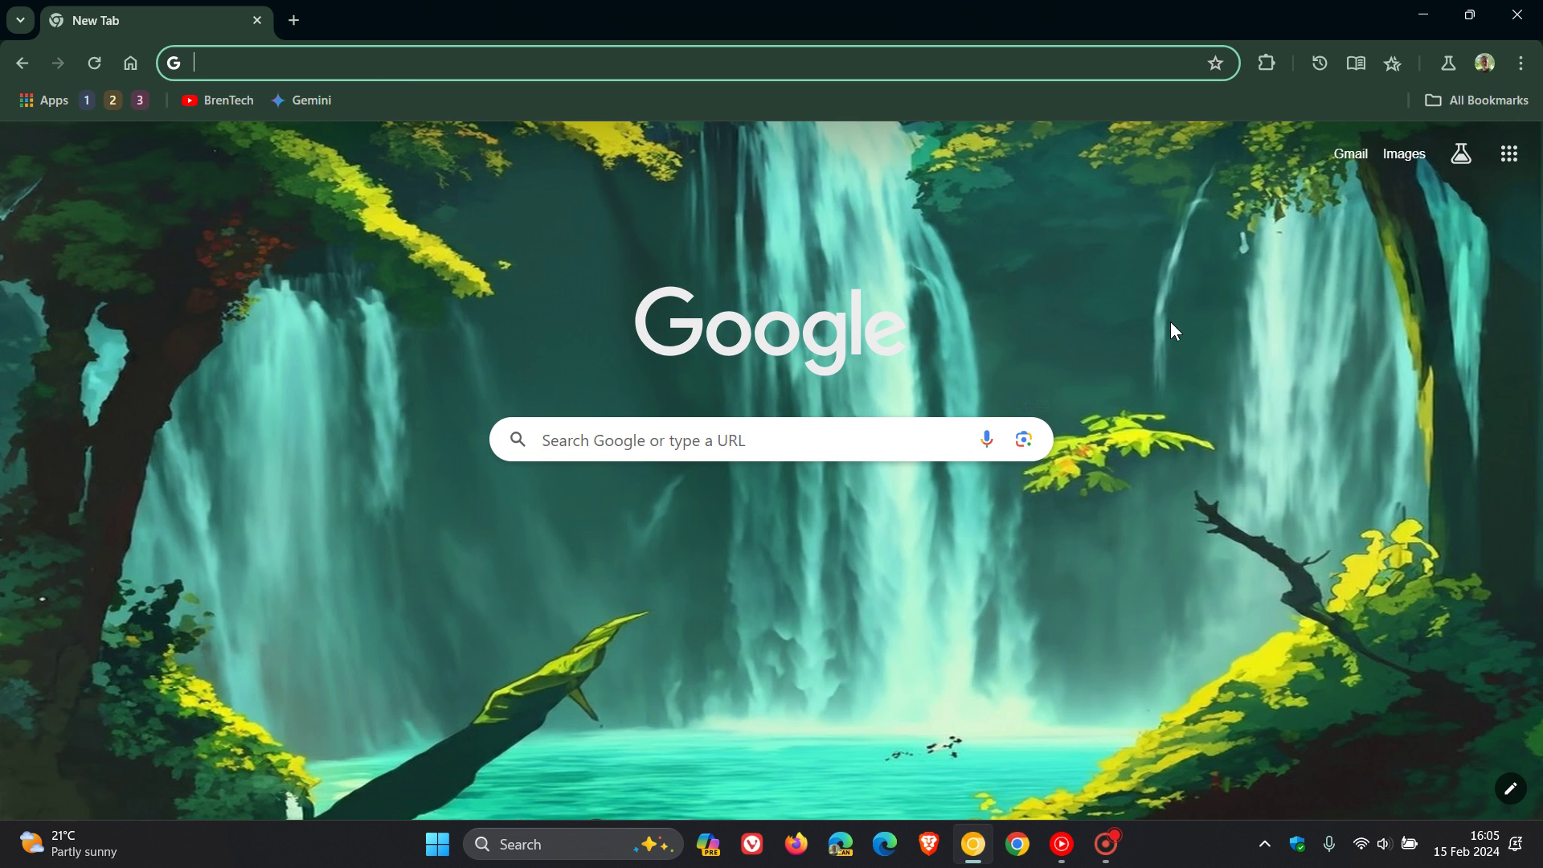
text(c)
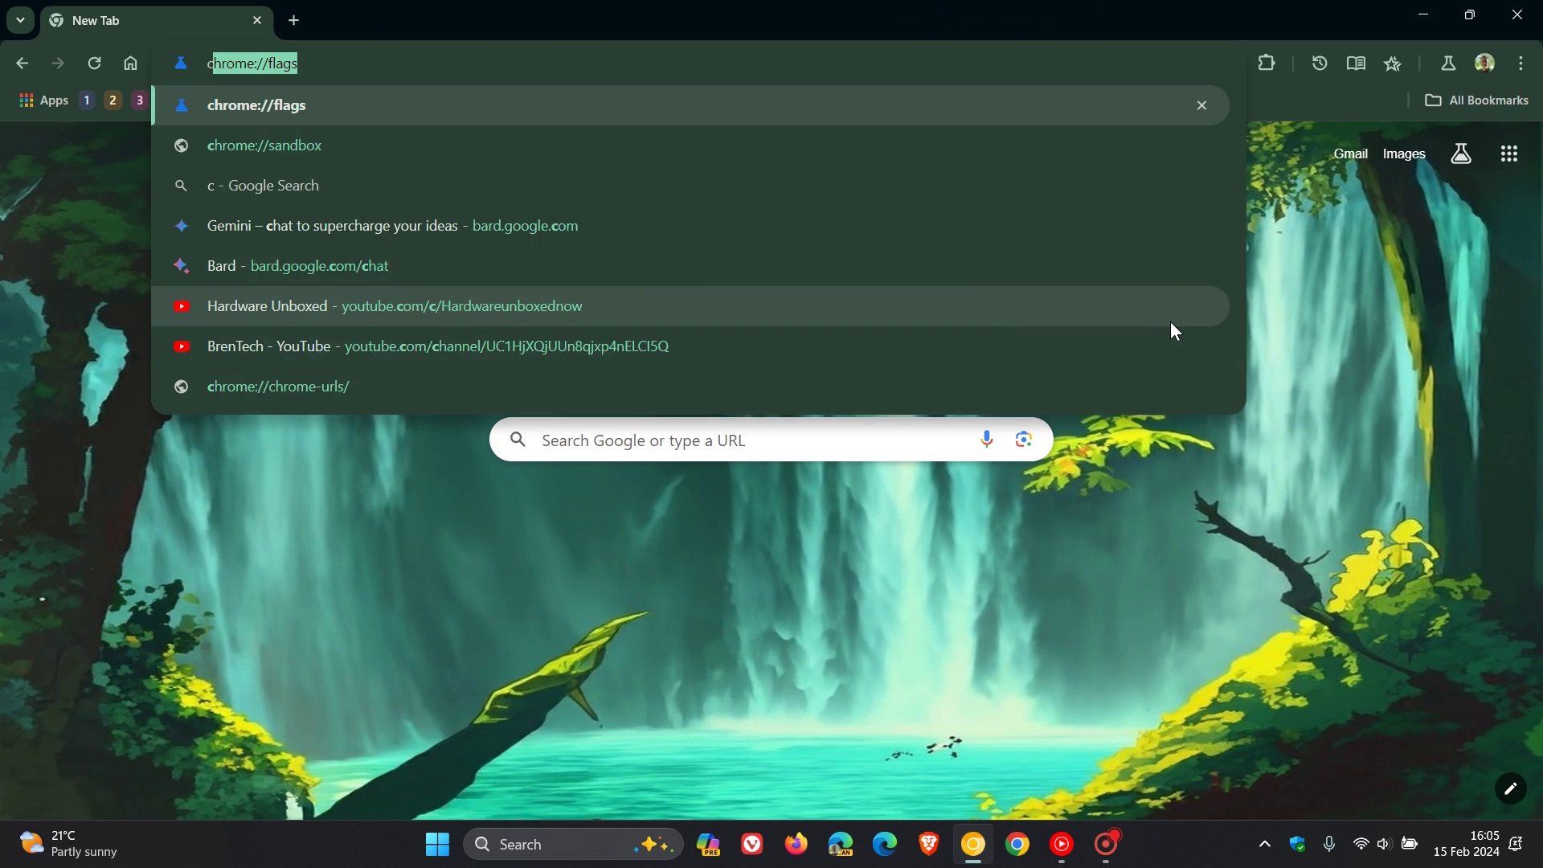
text(f)
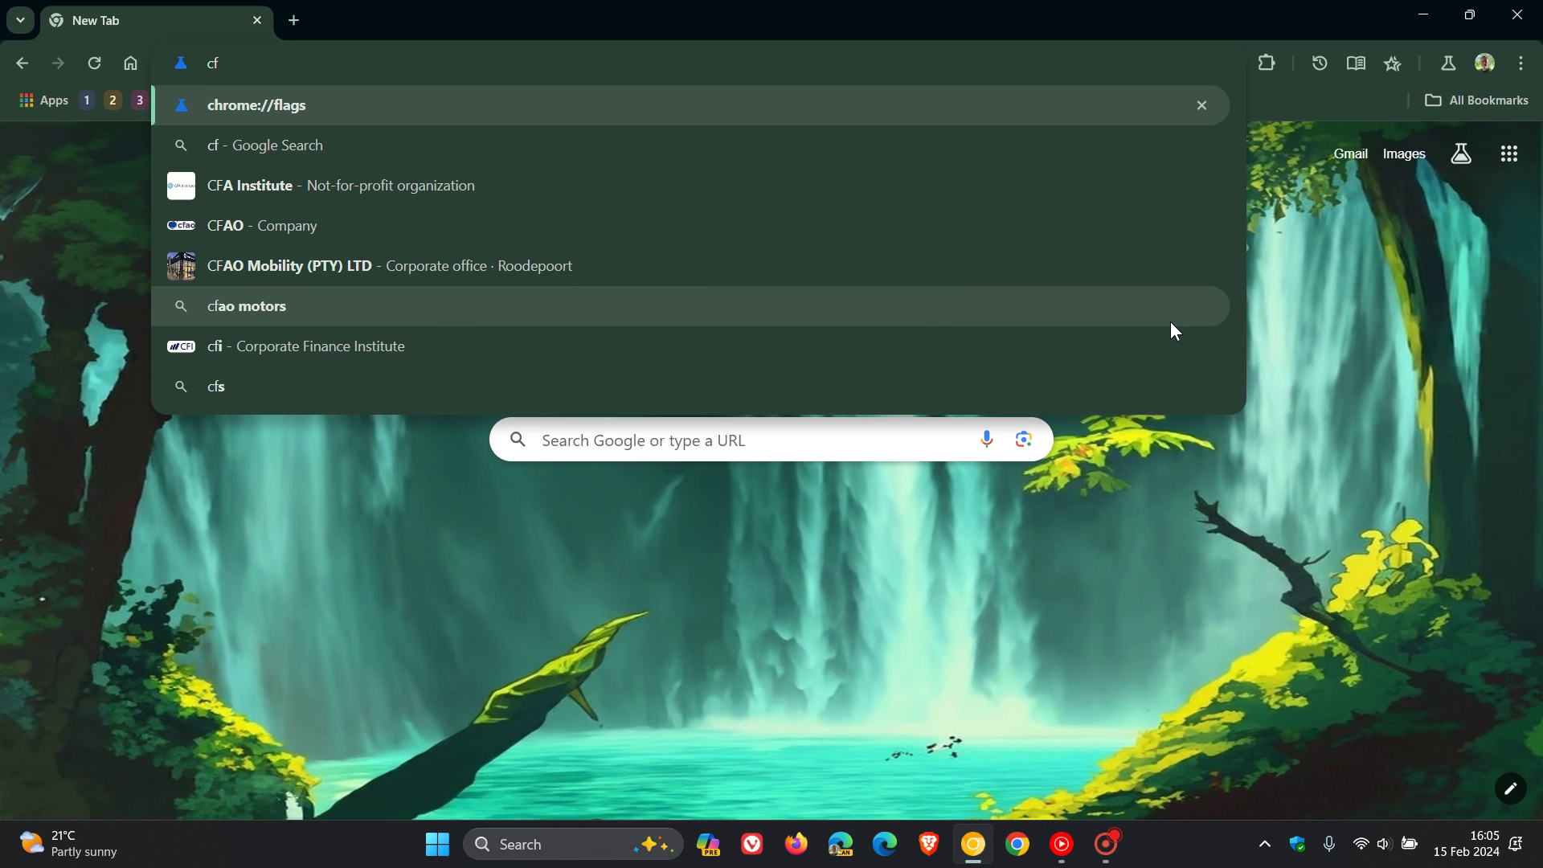
key(Return)
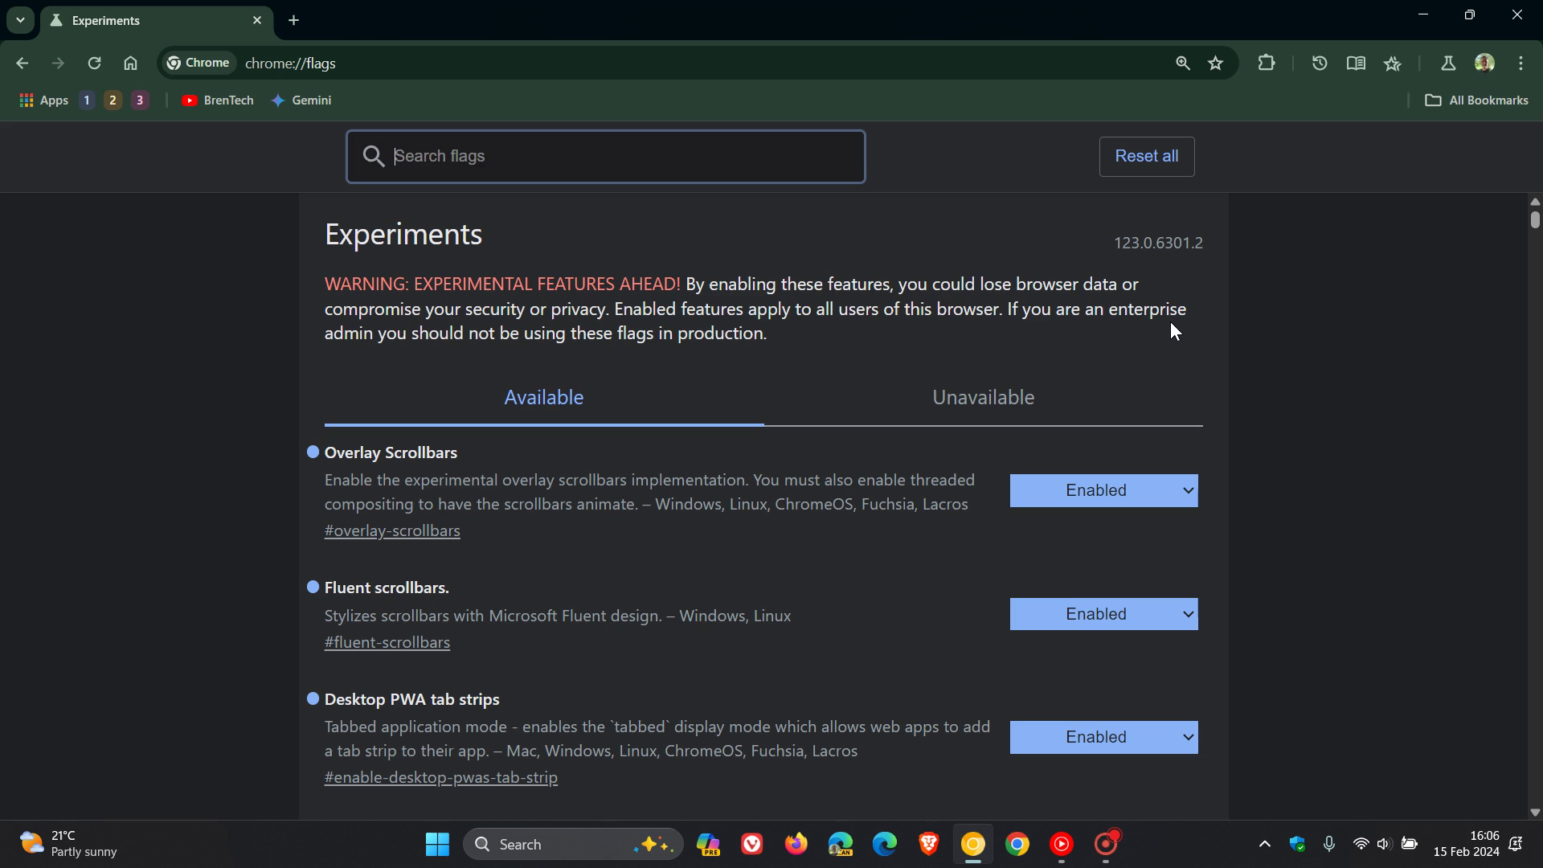
text(ip p)
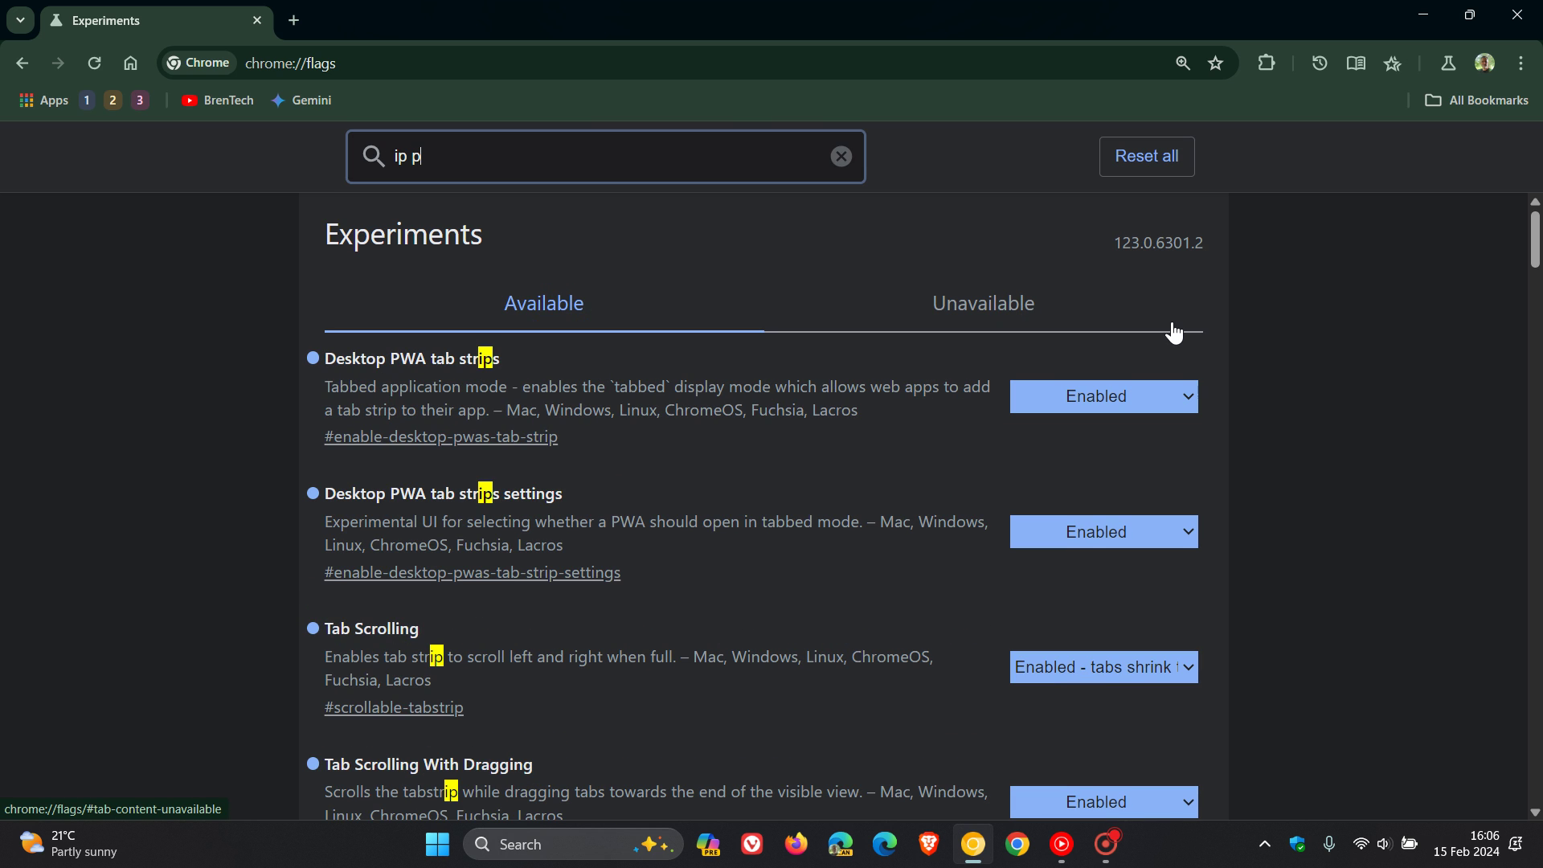
text(r)
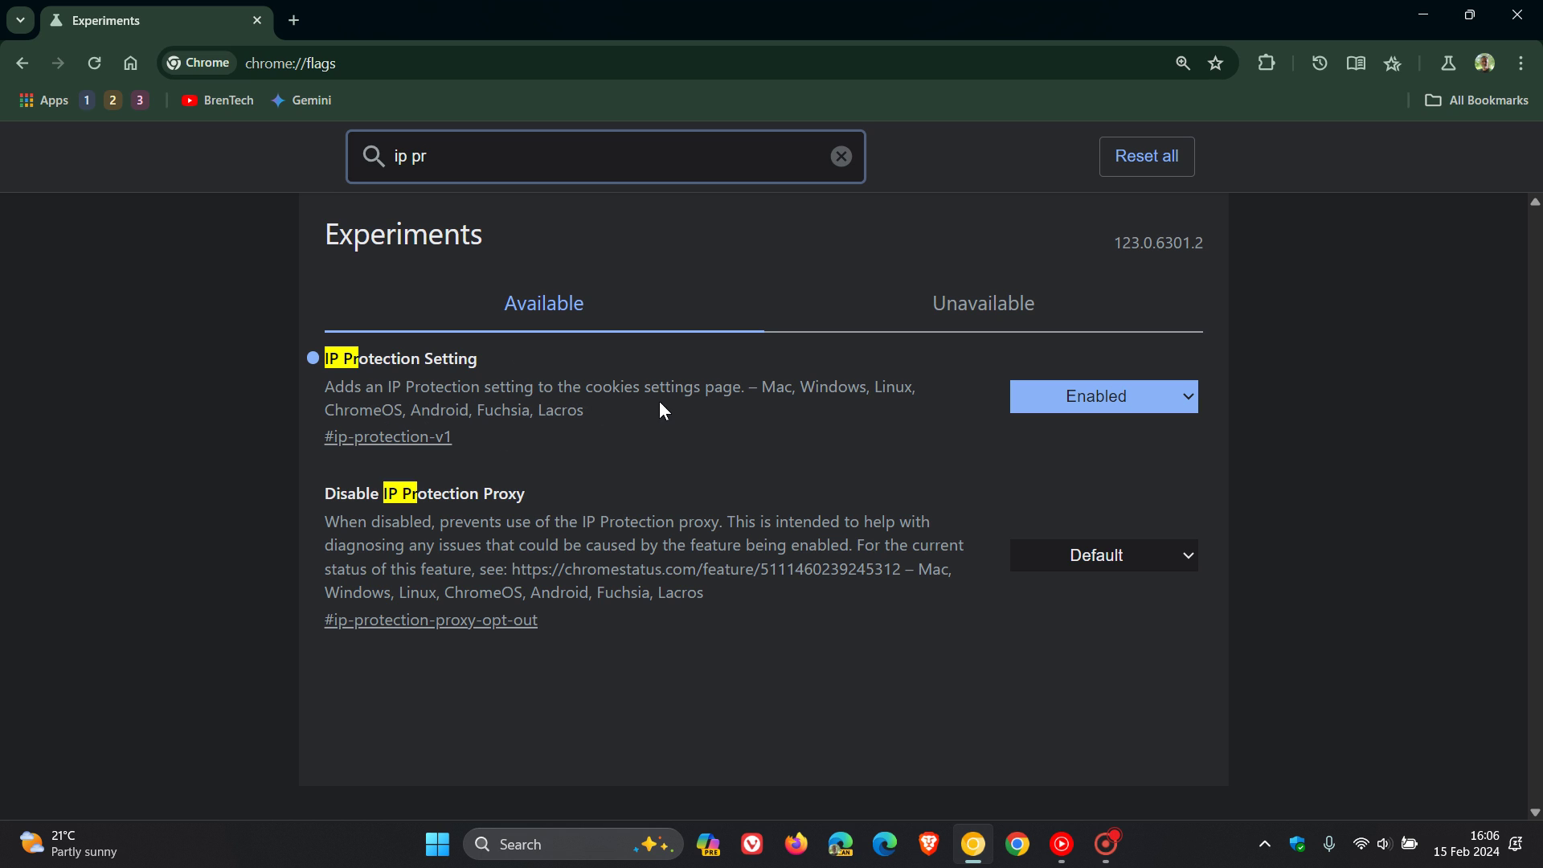
In a new tab, open Privacy and security > Tracking Protection to show 'Hide your IP address'
click(295, 18)
text(chrome://settings)
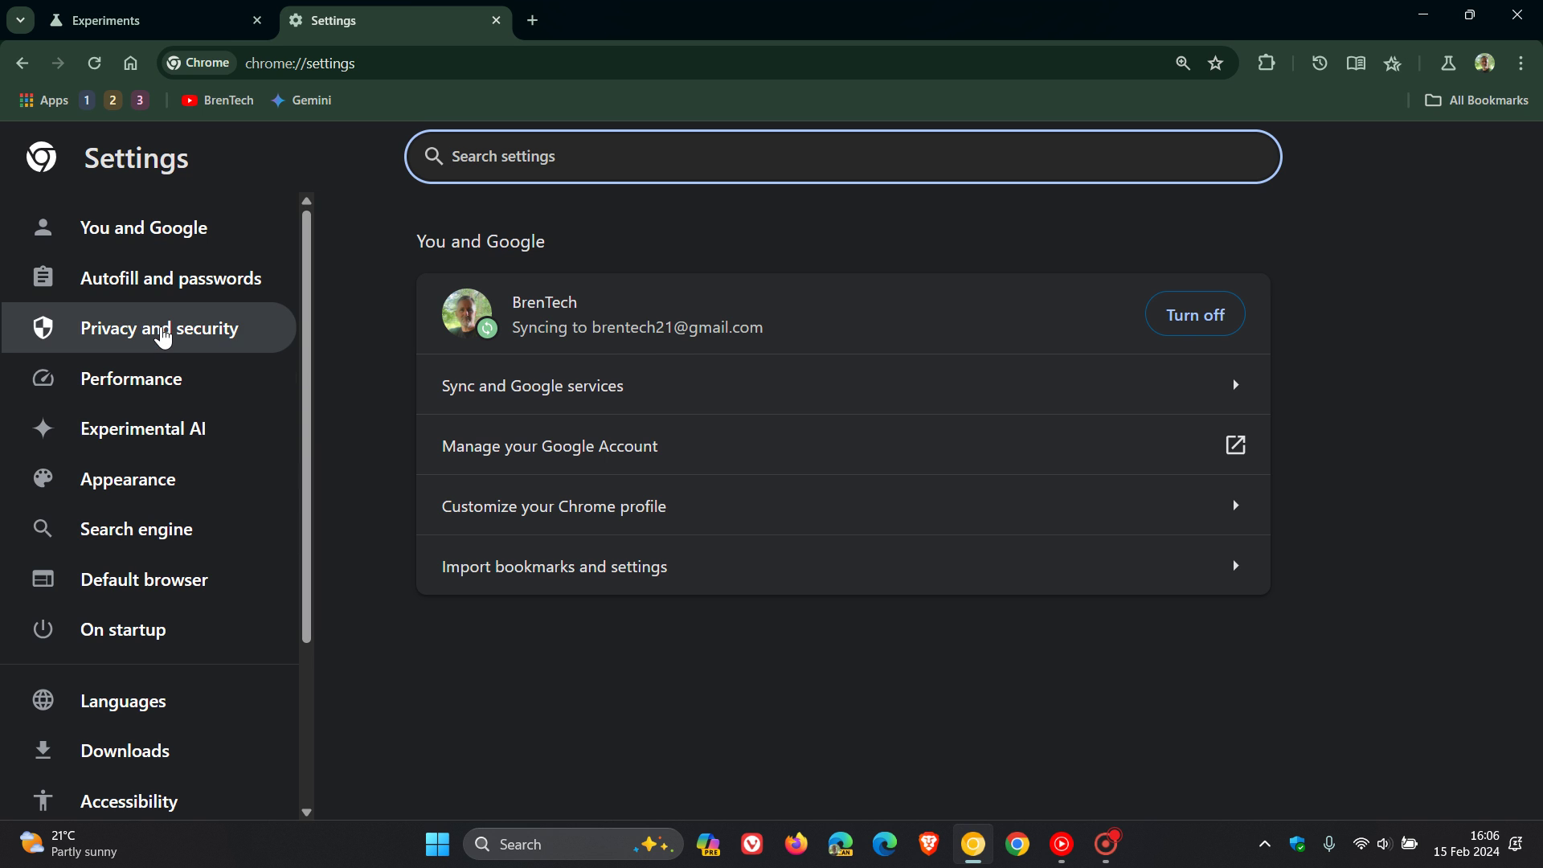
click(163, 337)
scroll(1376, 377, down, 2)
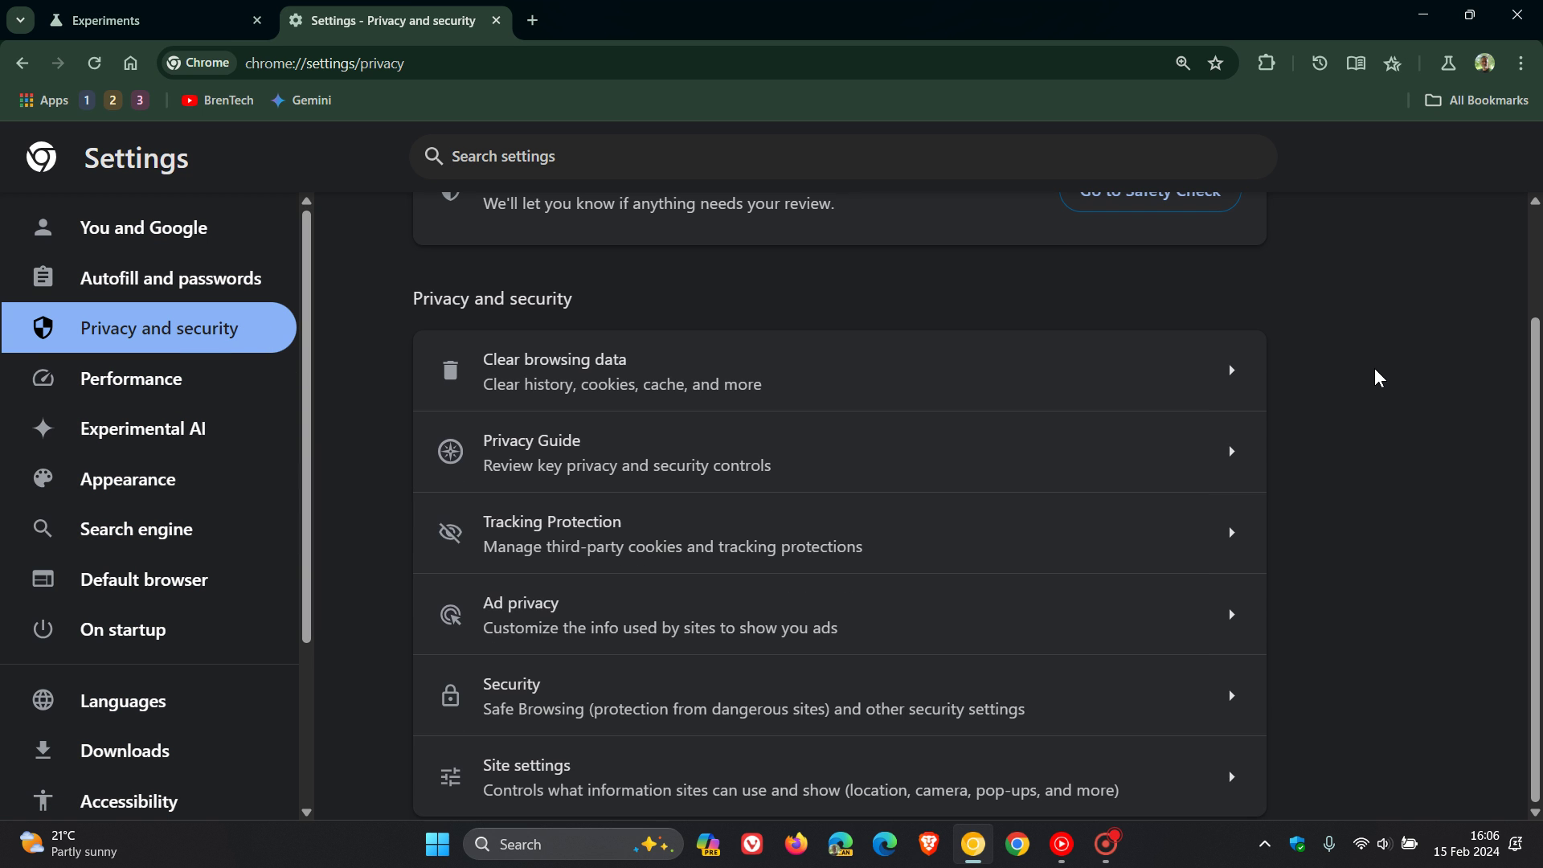
click(864, 556)
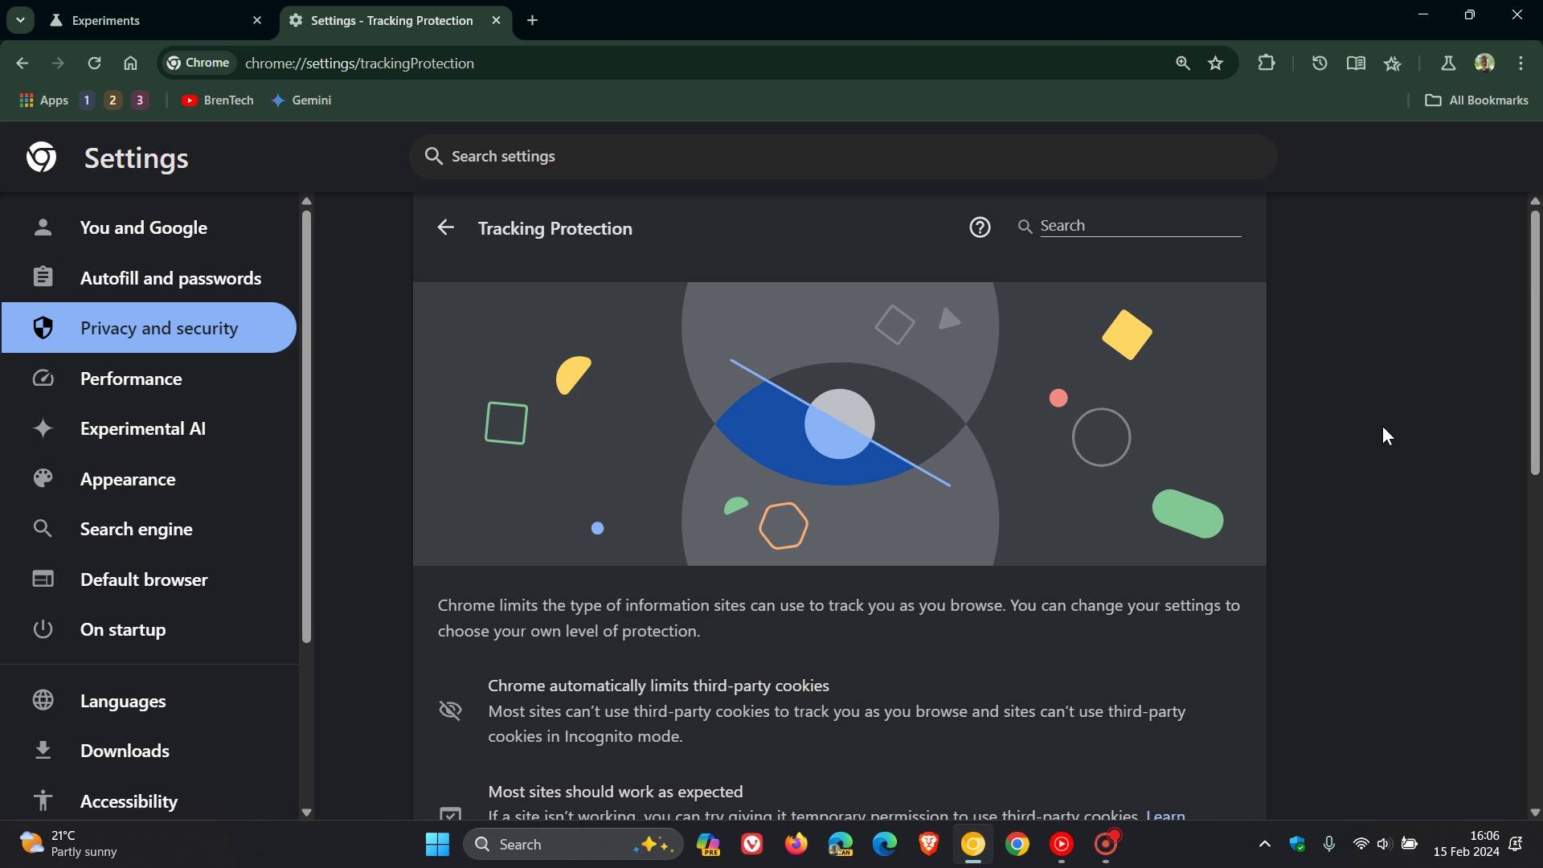
scroll(1385, 433, down, 2)
scroll(1382, 424, down, 1)
scroll(1384, 425, down, 1)
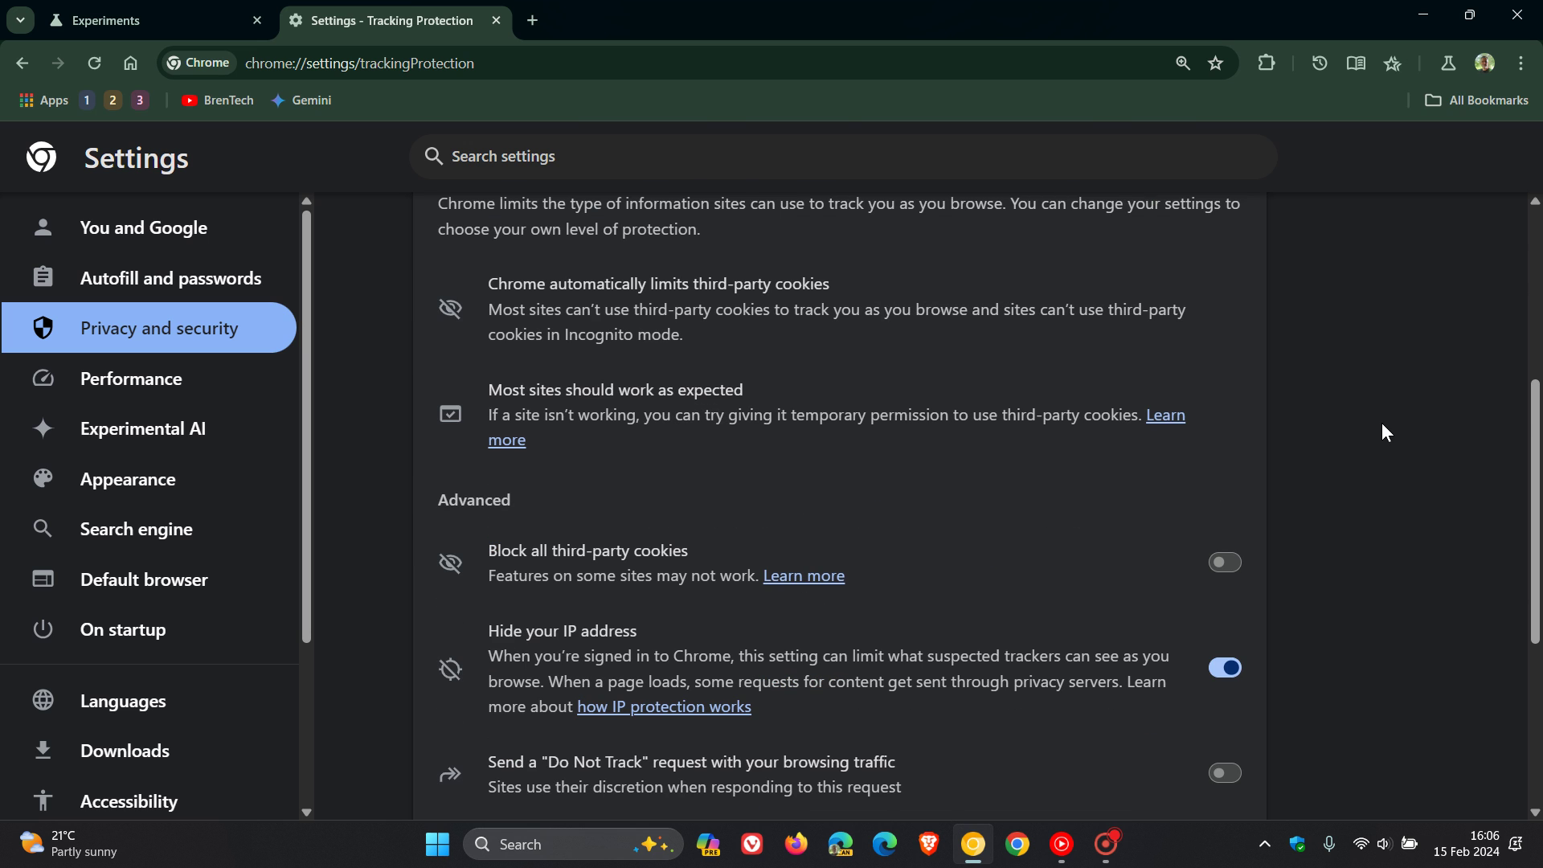
scroll(1389, 417, down, 1)
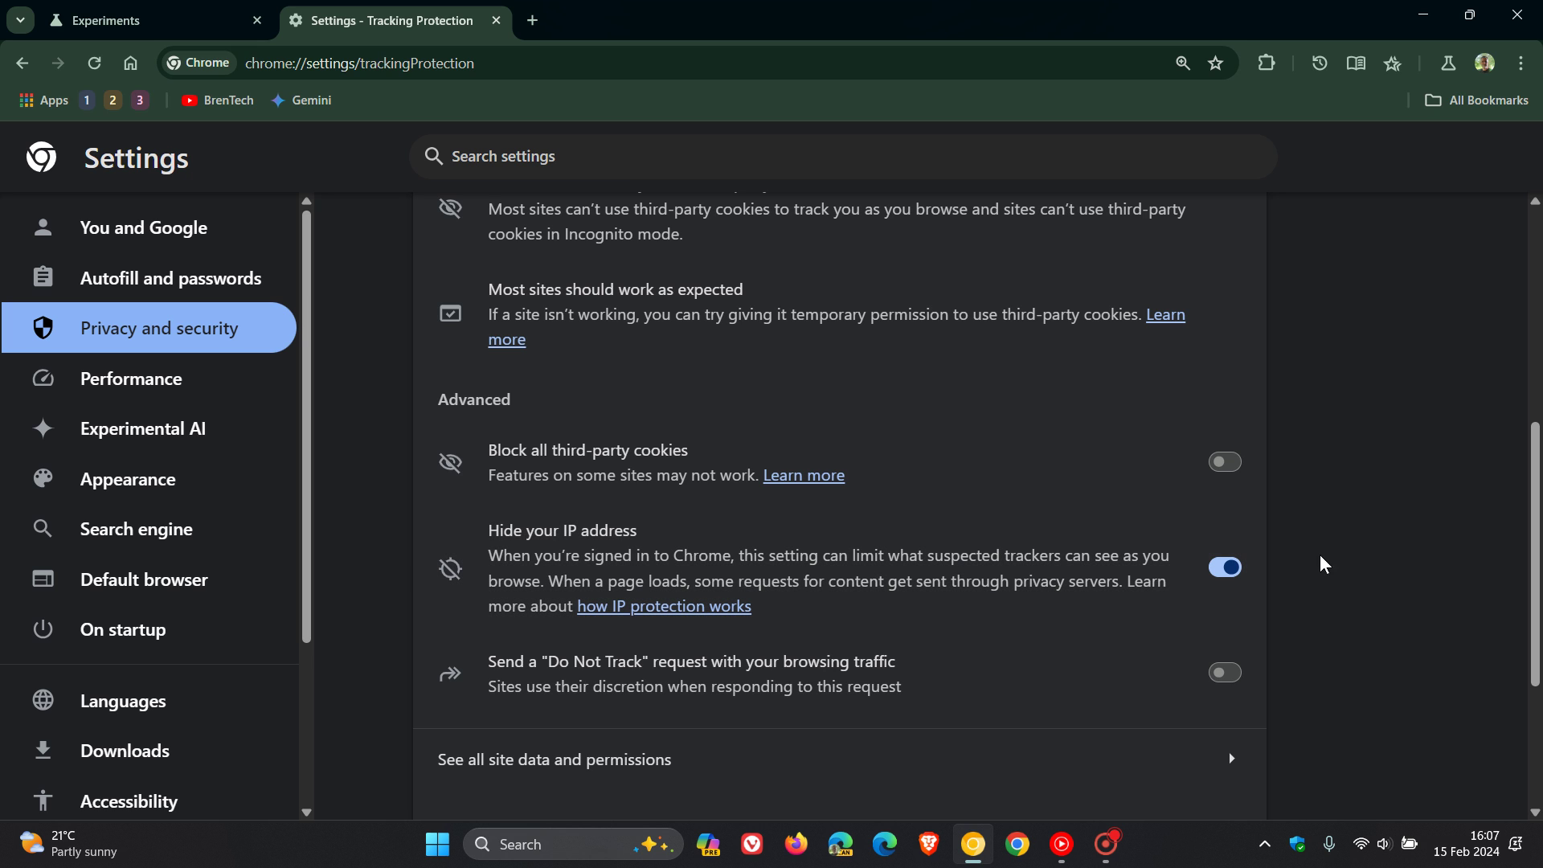
click(1522, 64)
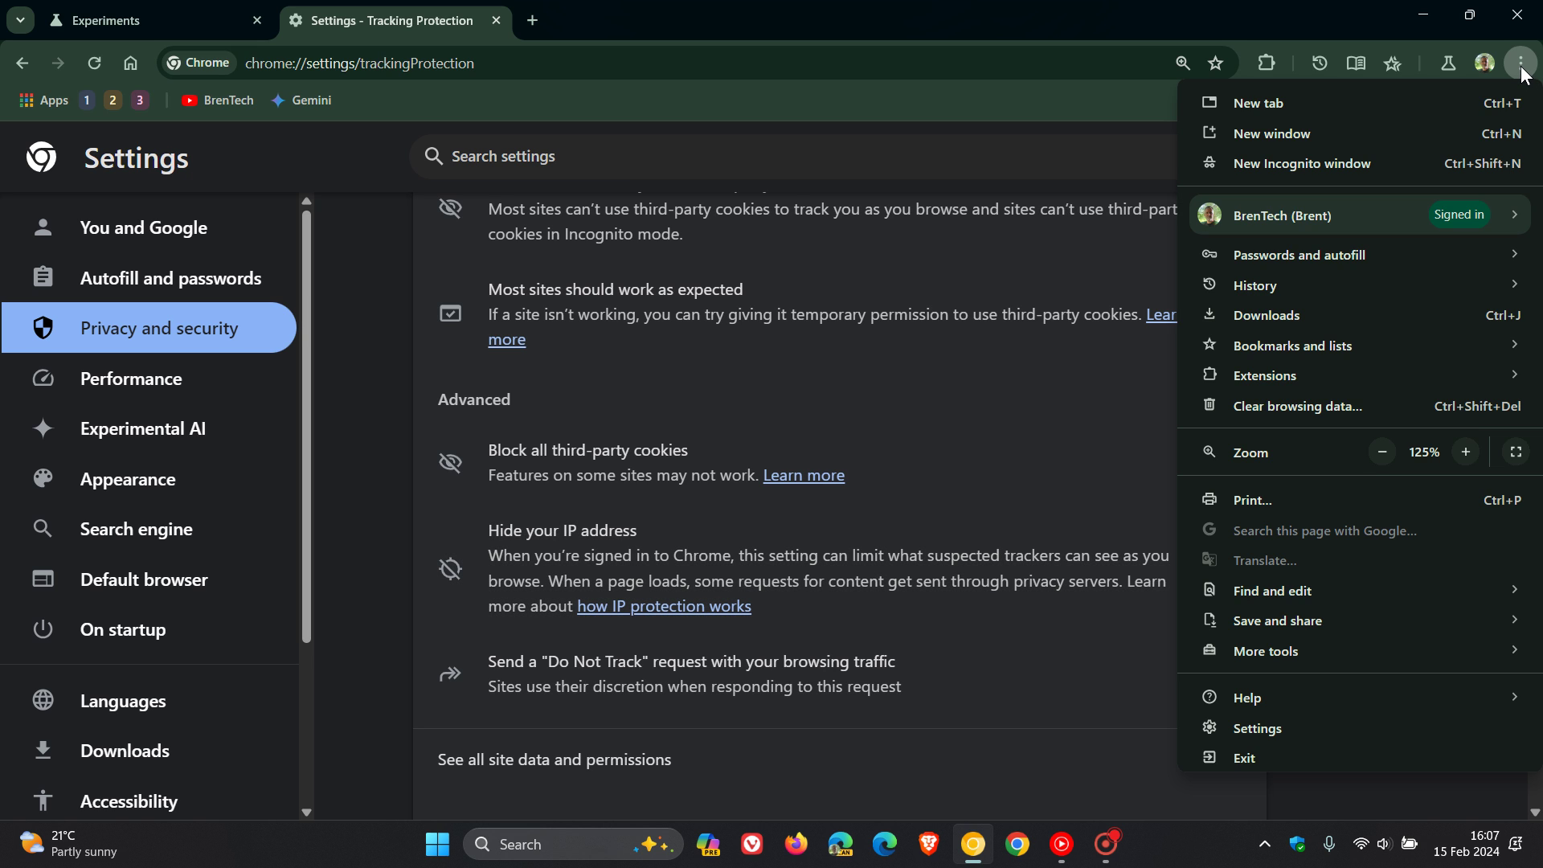
click(1361, 168)
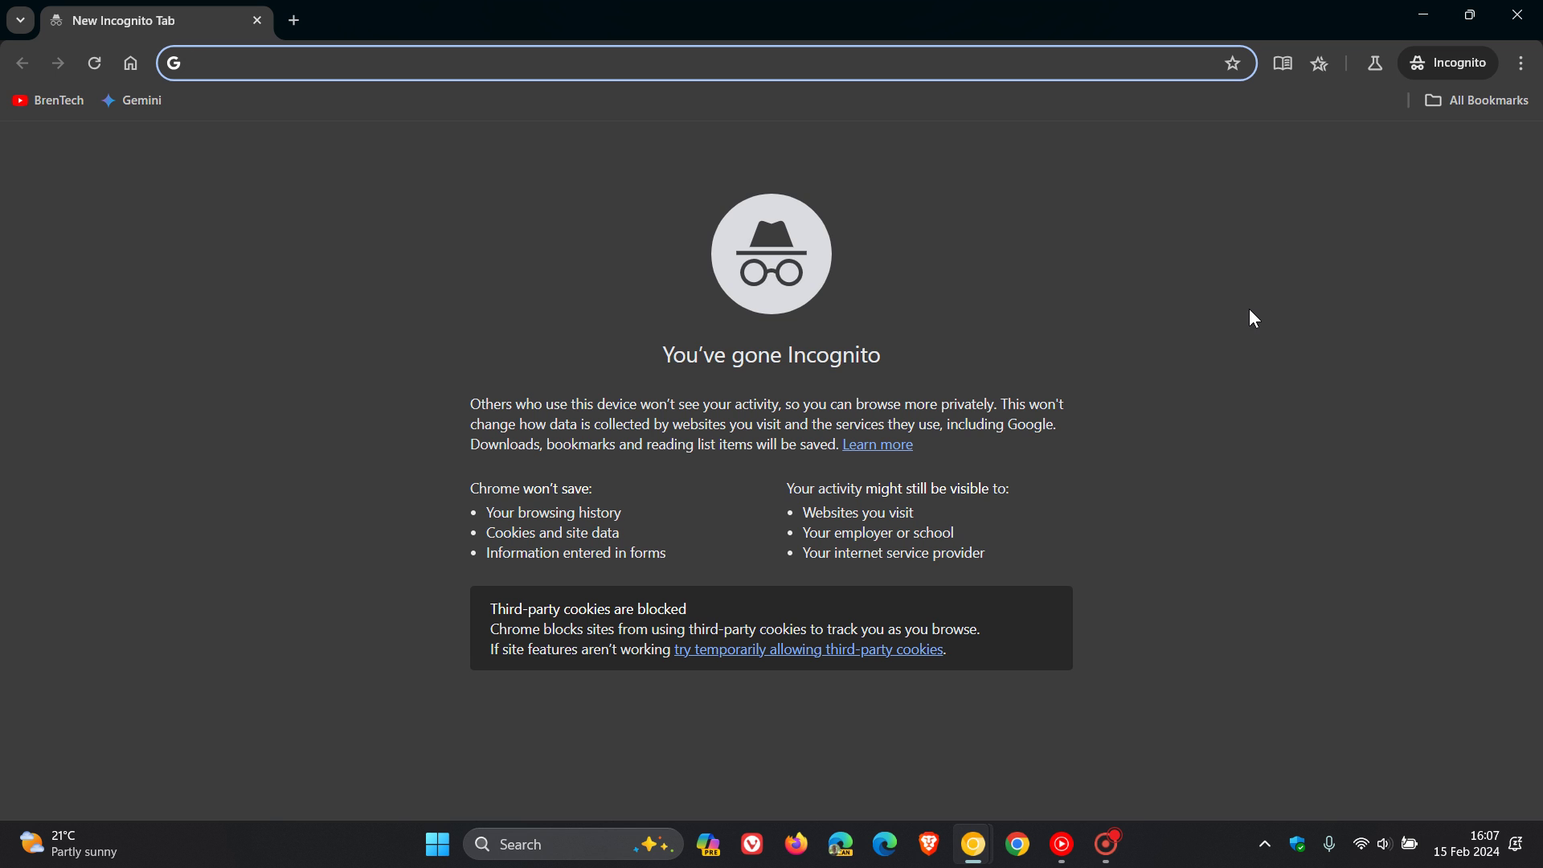
click(1438, 16)
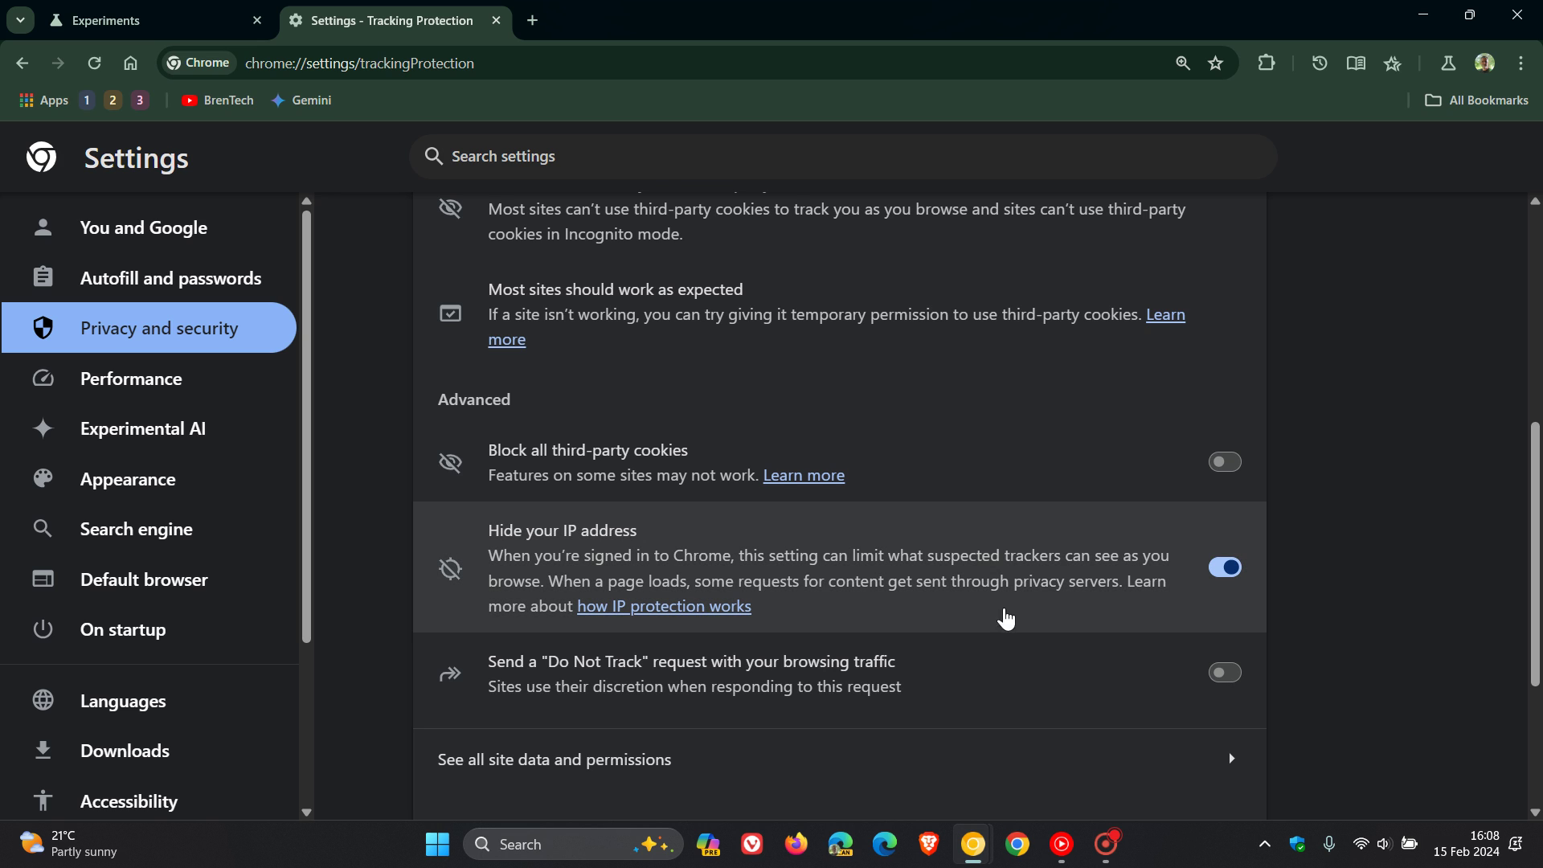
Switch to the Experiments tab and load the Home page in its place
click(201, 24)
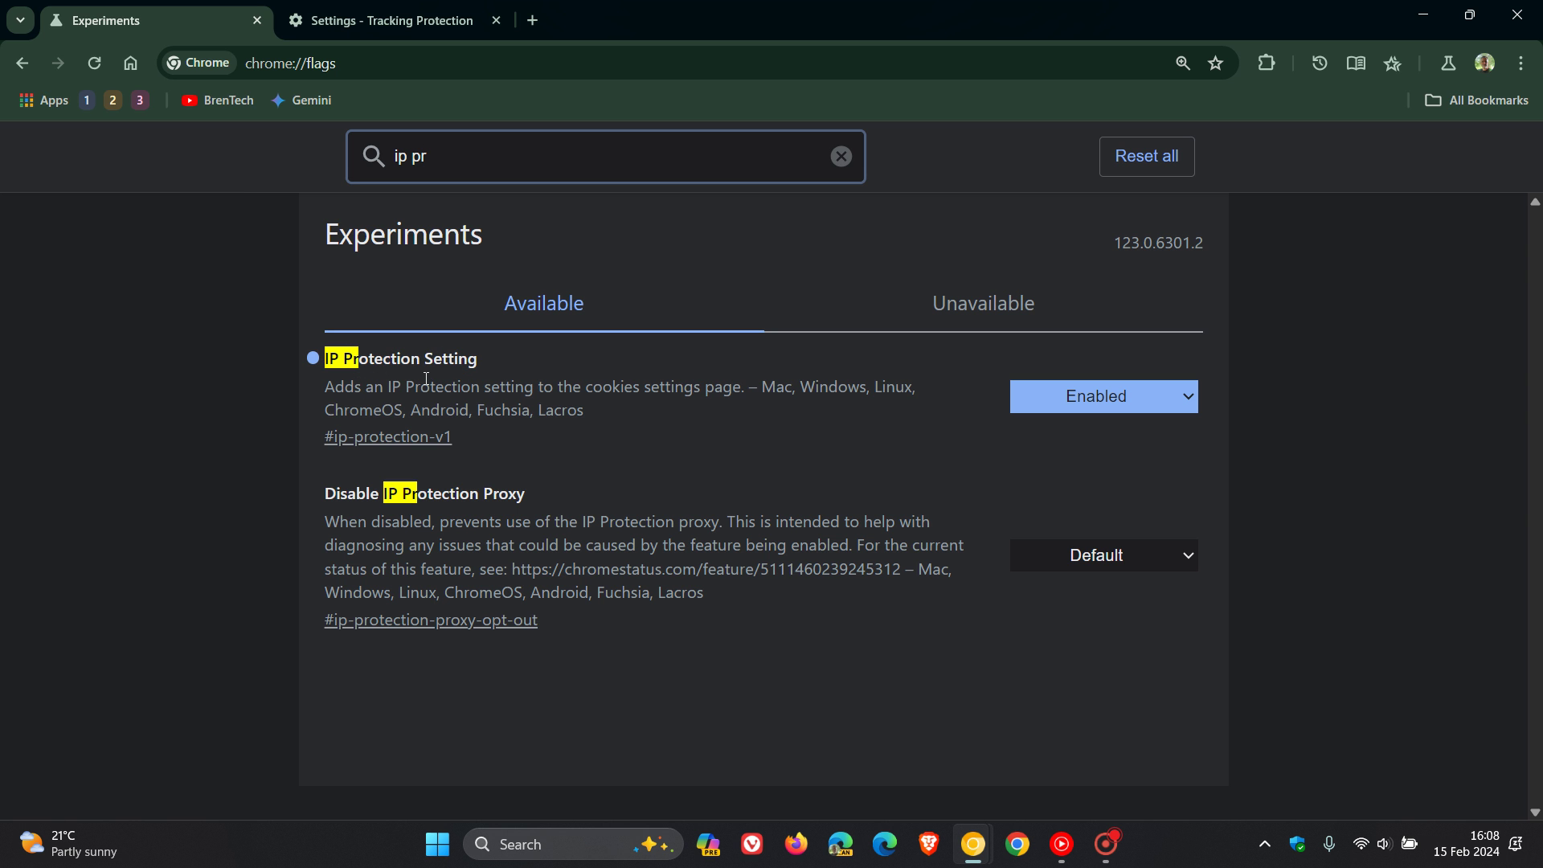
click(130, 63)
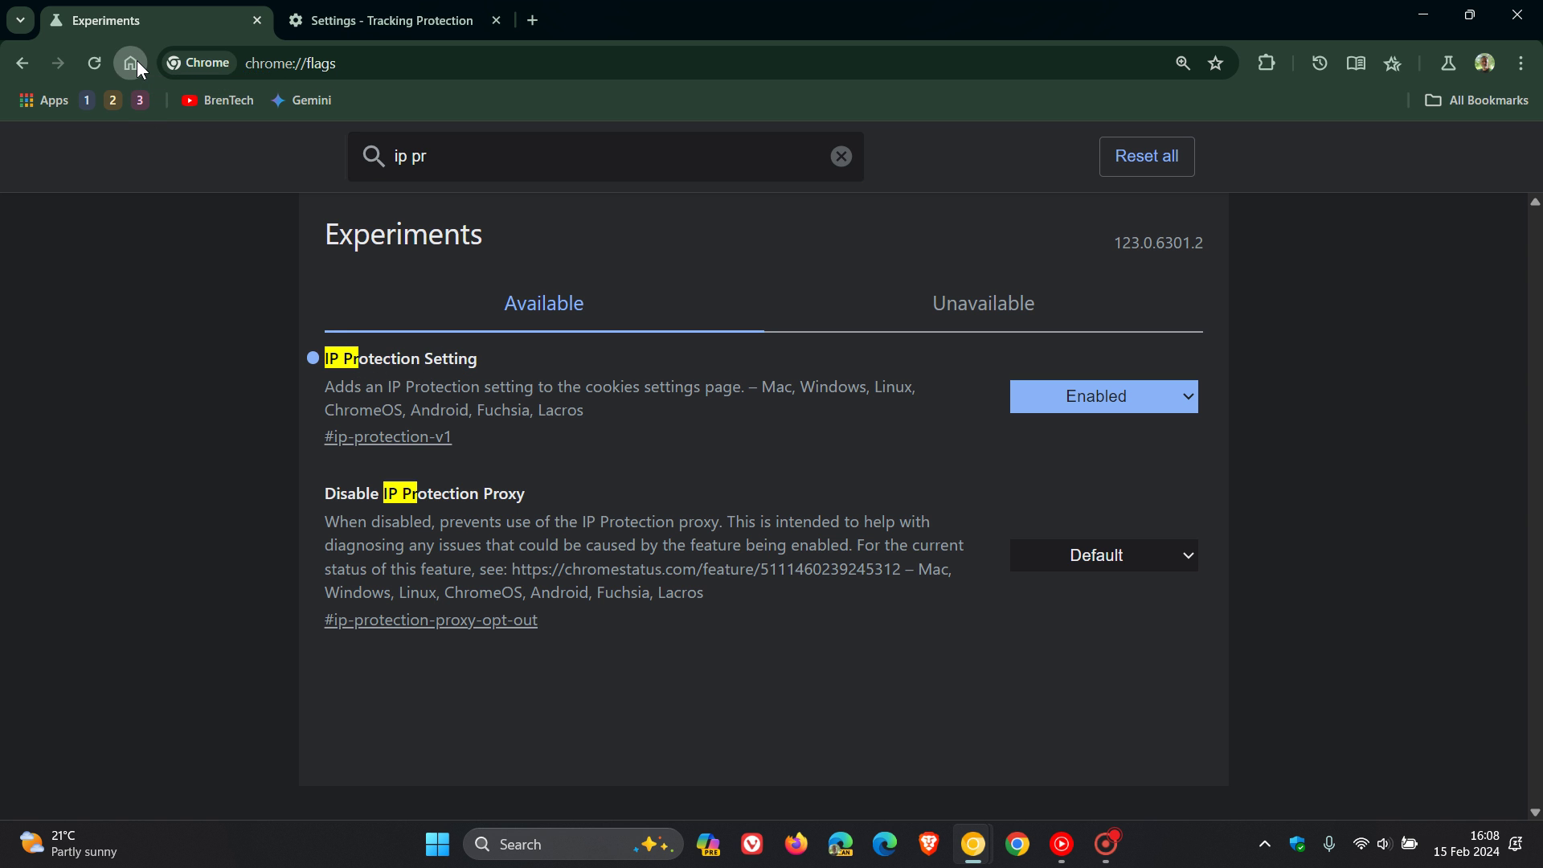